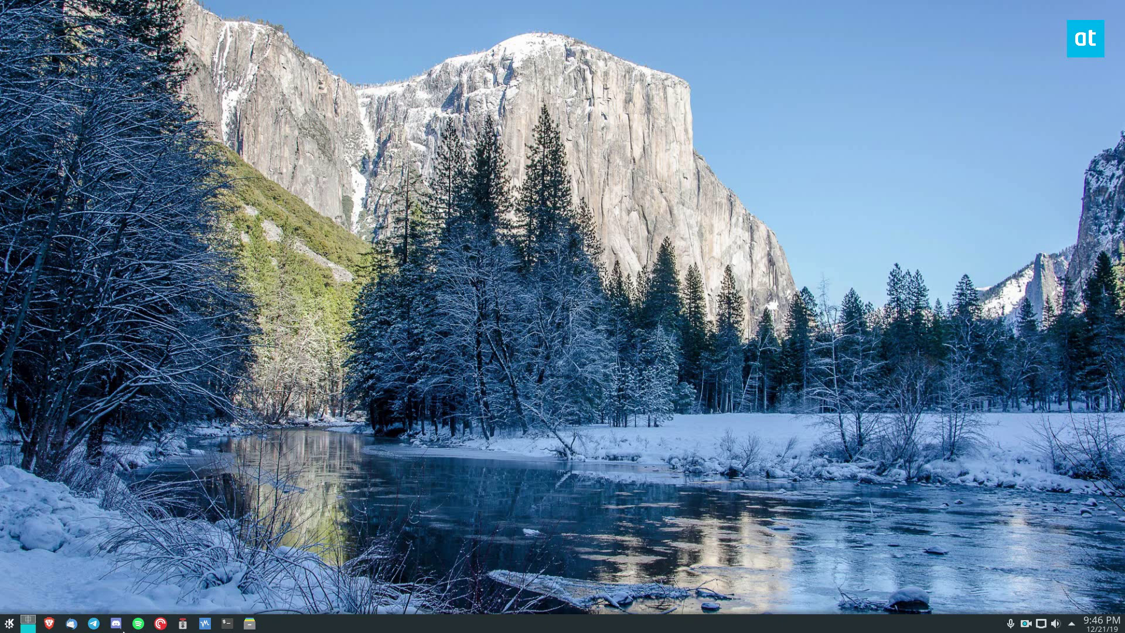
Open a terminal and search Flatpak for "gnome feeds"
left_click(227, 622)
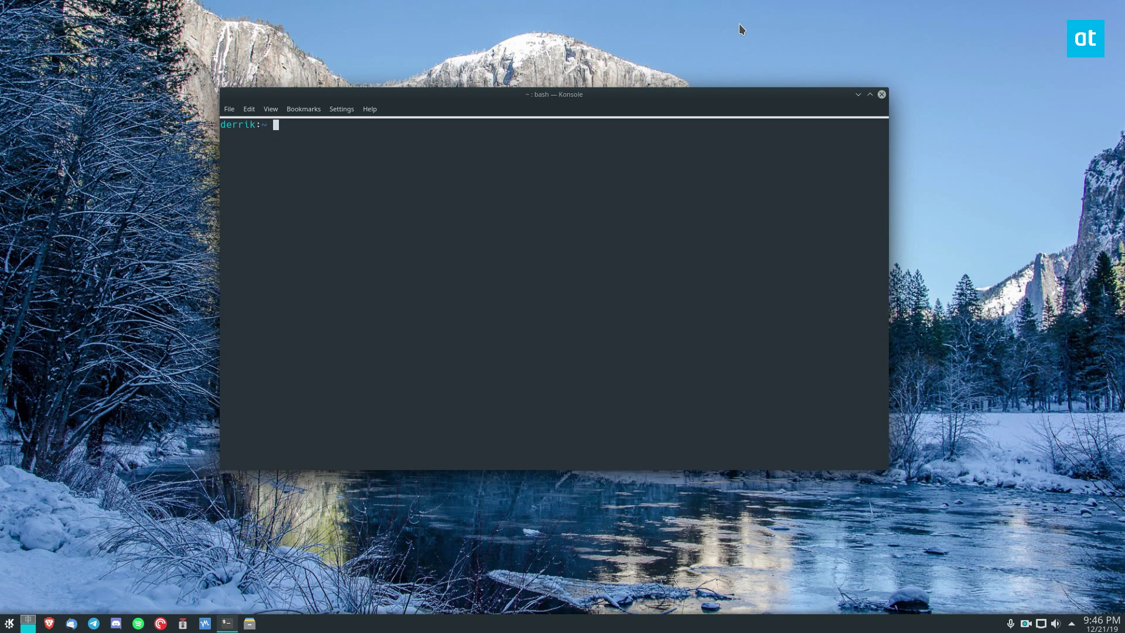
type("flatpak search gnome fe")
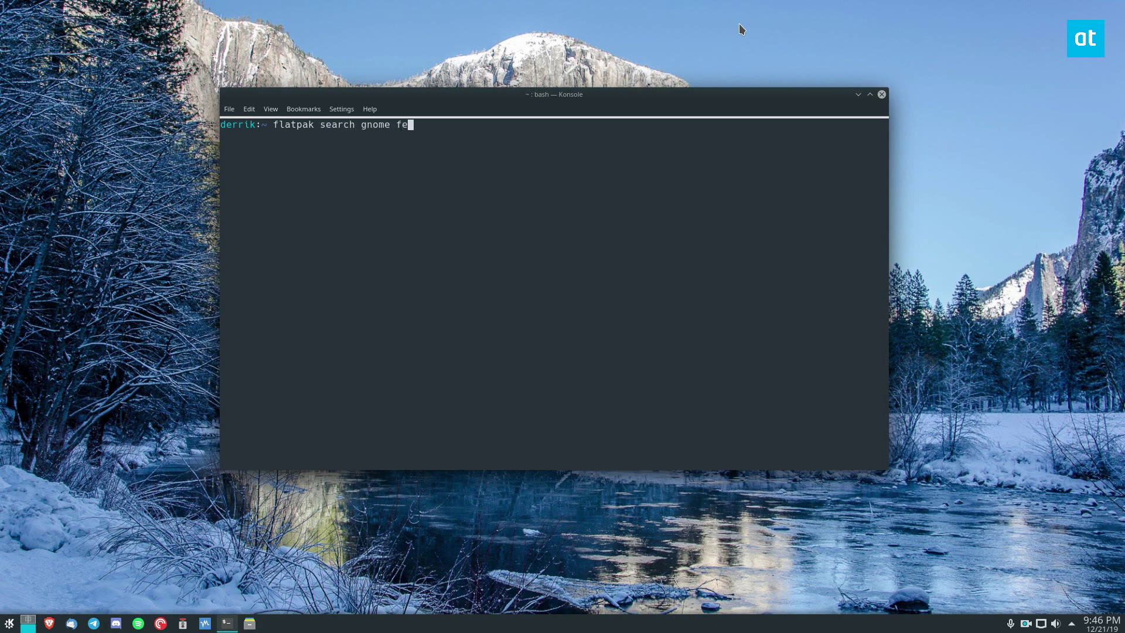
type("eds")
key("Return")
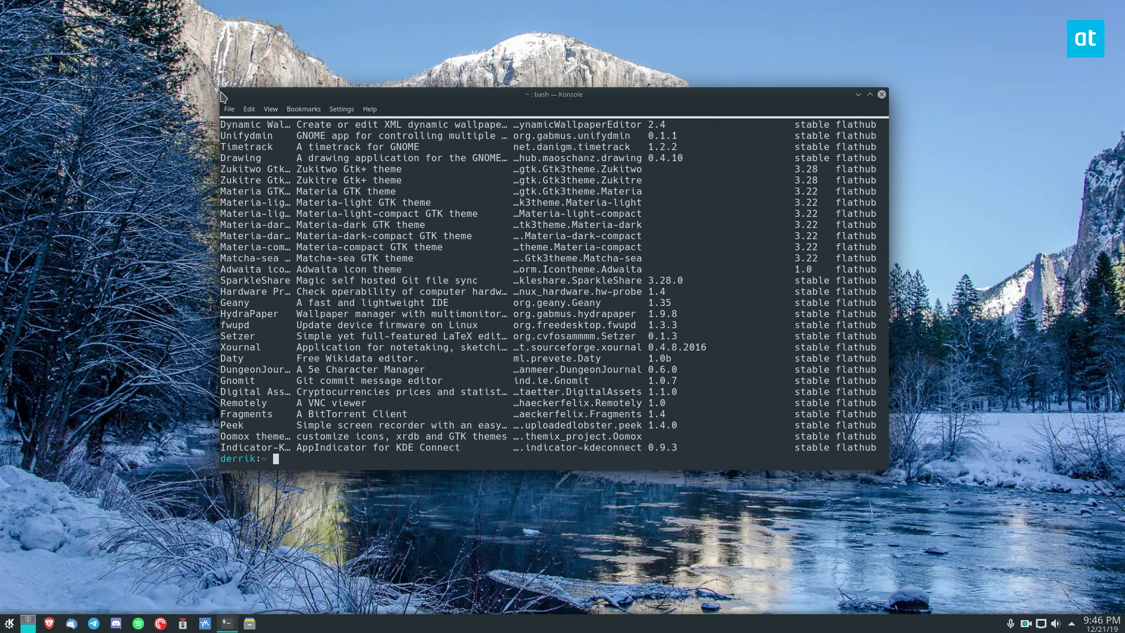
Enlarge the terminal window and rerun the Flatpak search for gnome feeds
left_click_drag(218, 87, 99, 71)
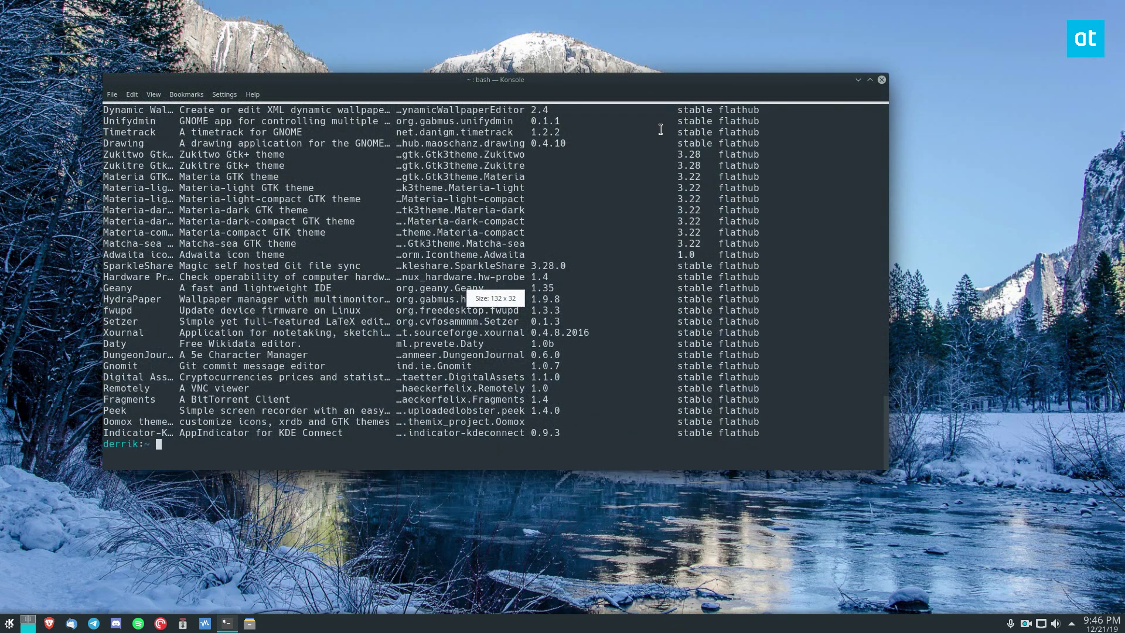
key("Up")
key("Return")
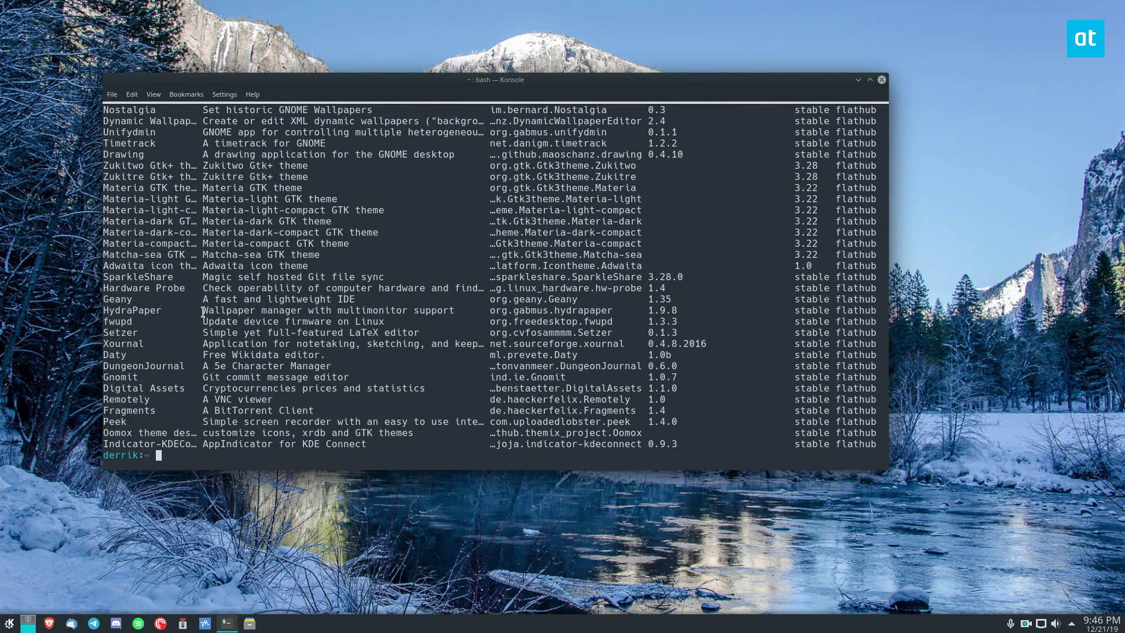
Copy the application ID org.gabmus.gfeeds of the Feeds news reader from the search results
scroll(137, 230, "up", 4)
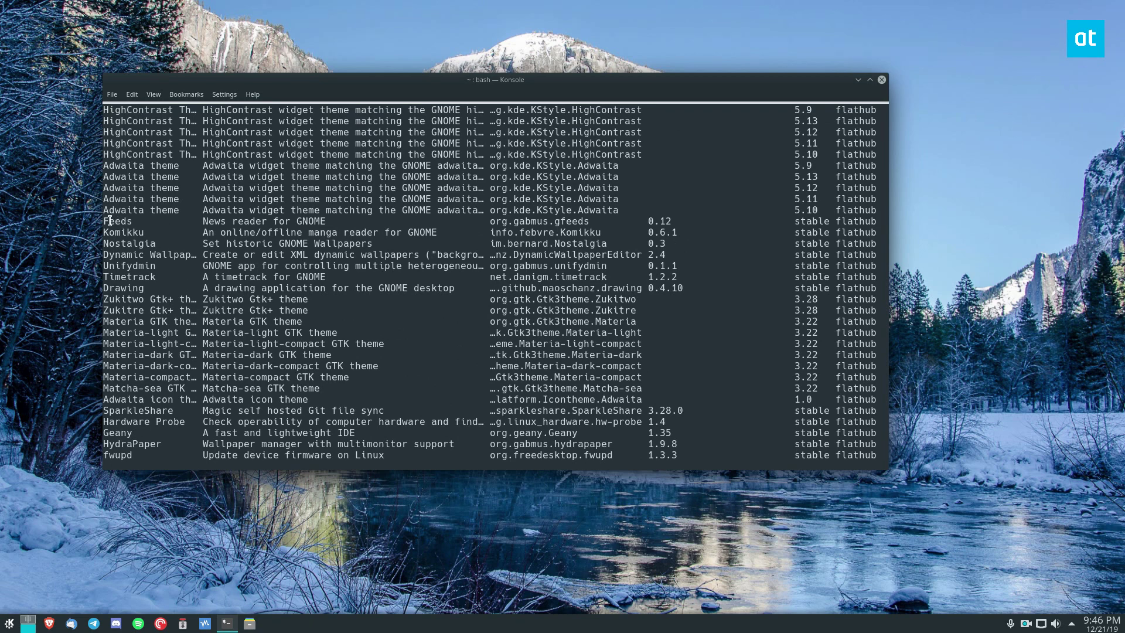
left_click_drag(588, 222, 491, 223)
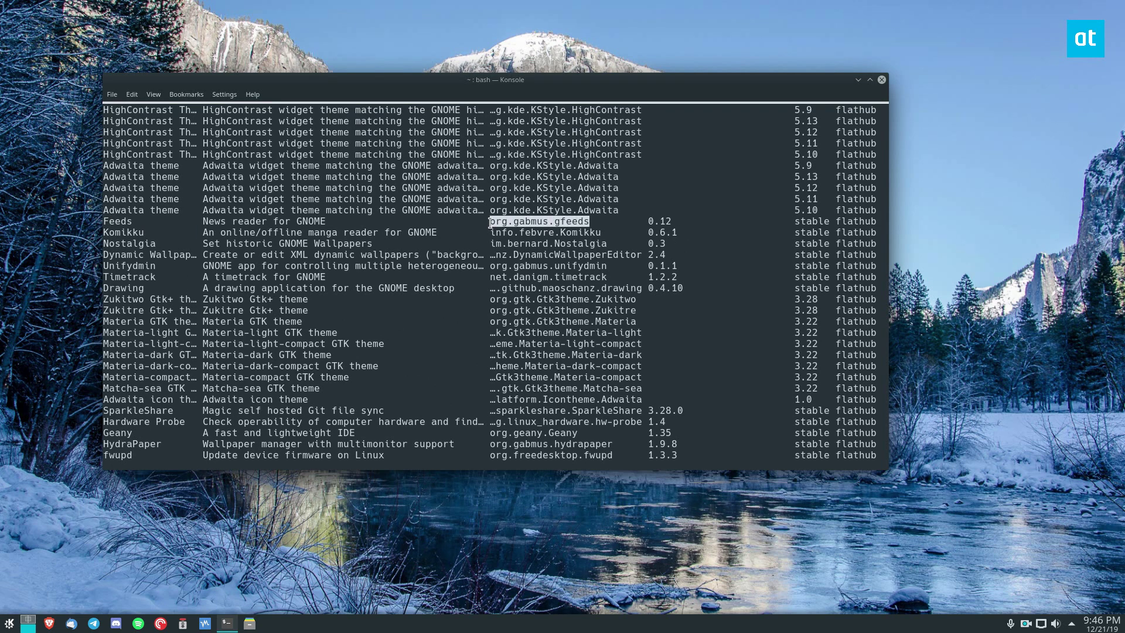
right_click(491, 223)
left_click(508, 232)
Run sudo flatpak install org.gabmus.gfeeds and enter the sudo password
scroll(508, 232, "down", 4)
type("s")
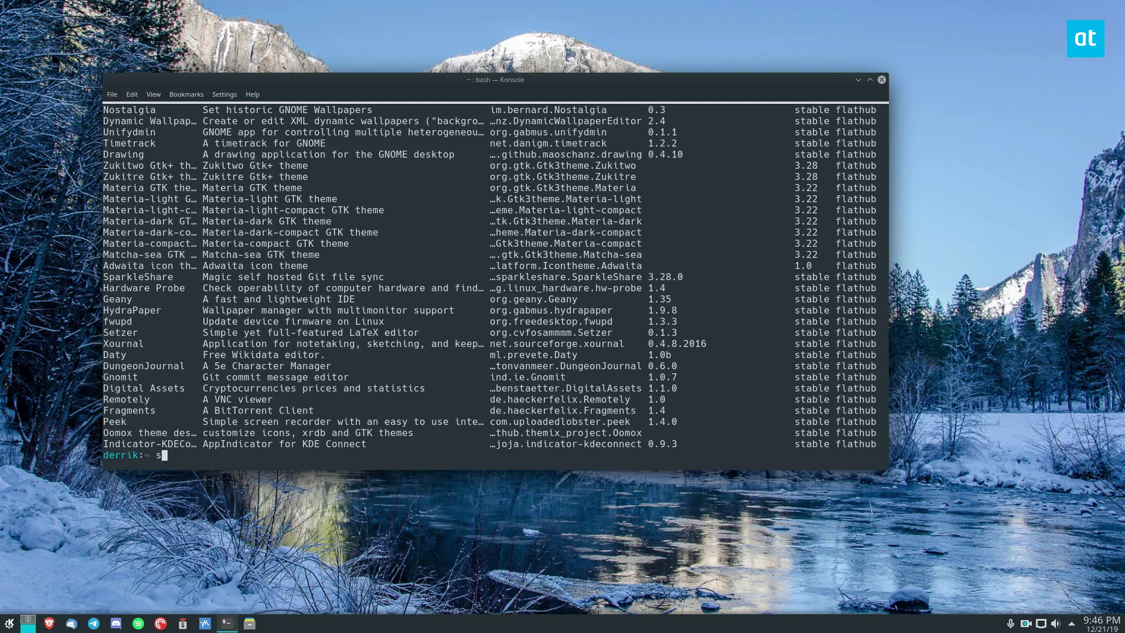
type("udo flatpak install")
key("ctrl+shift+v")
key("Return")
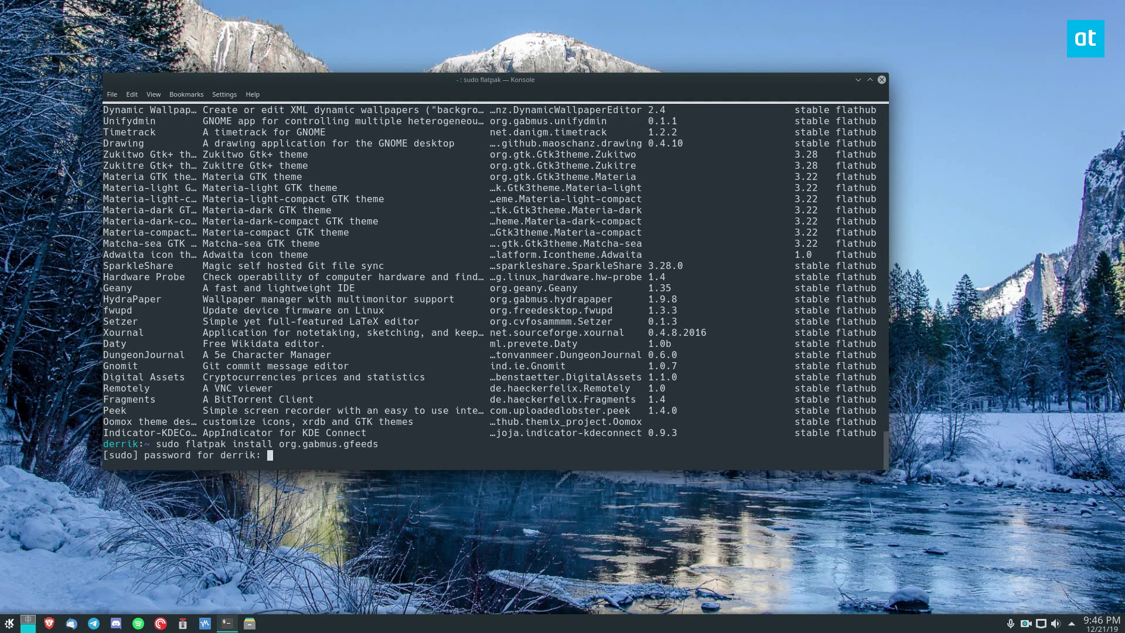
key("Return")
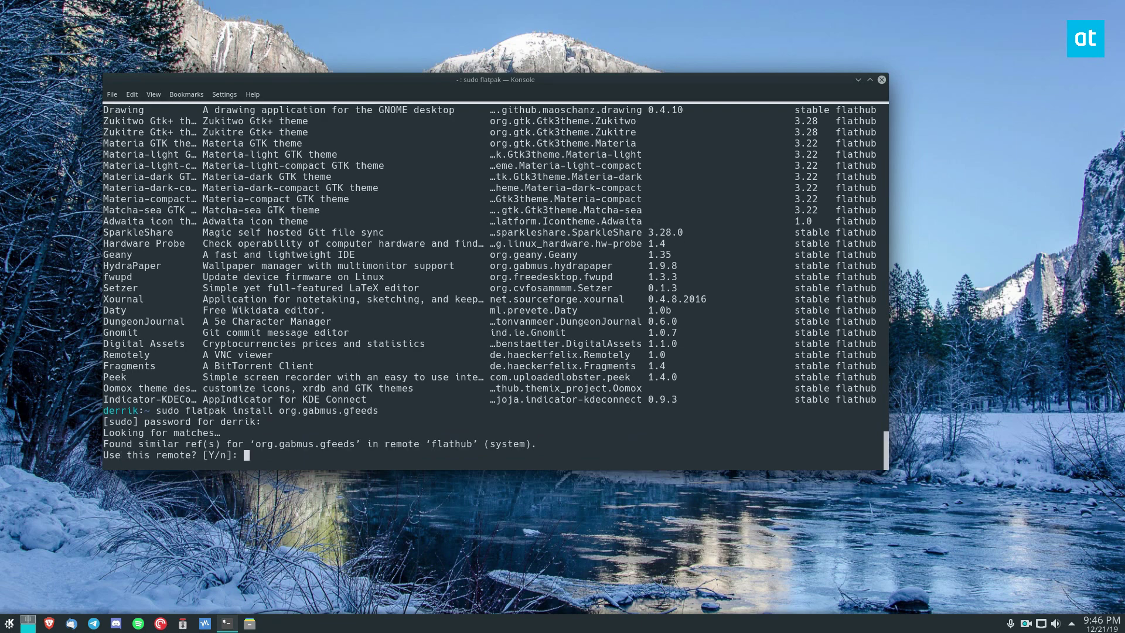
Accept the flathub remote and approve the proposed changes to the system installation
type("y")
key("Return")
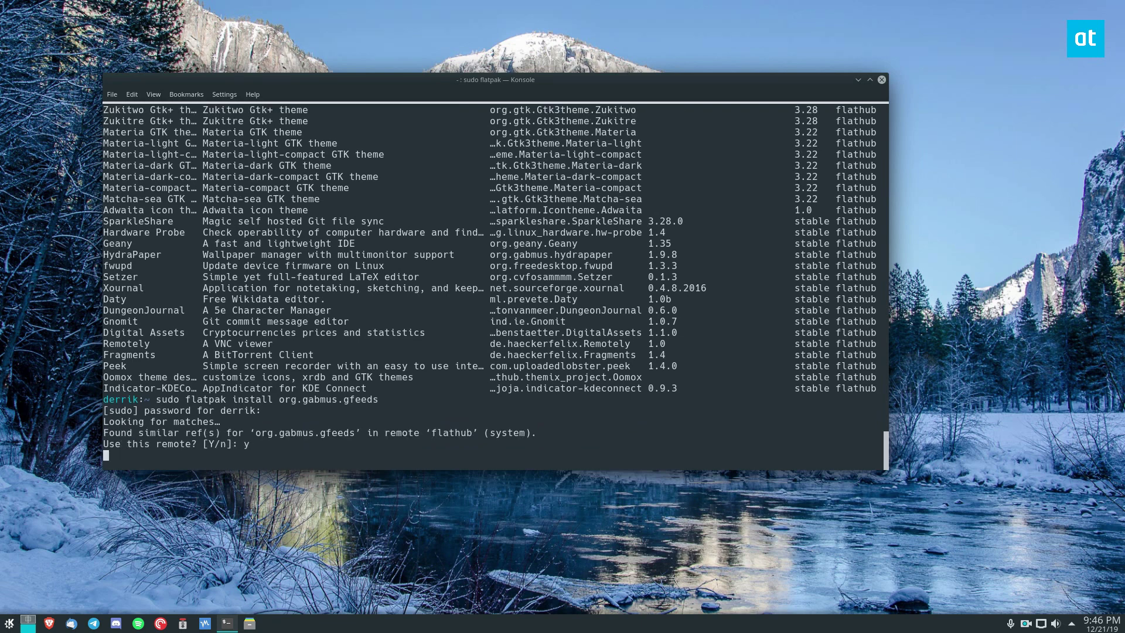
type("y")
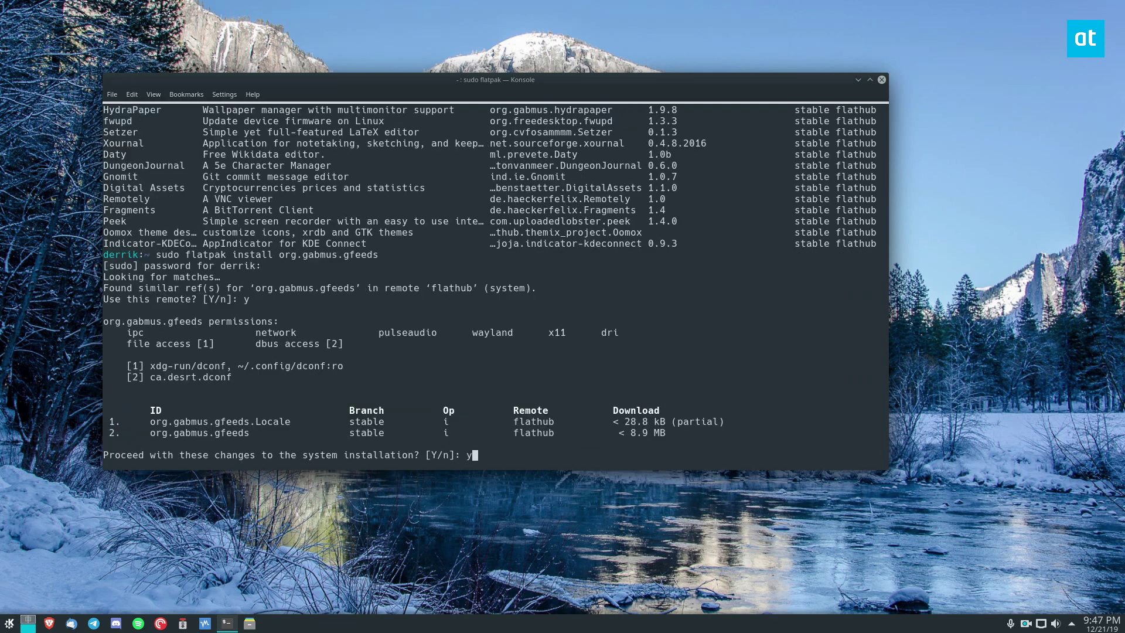
key("Return")
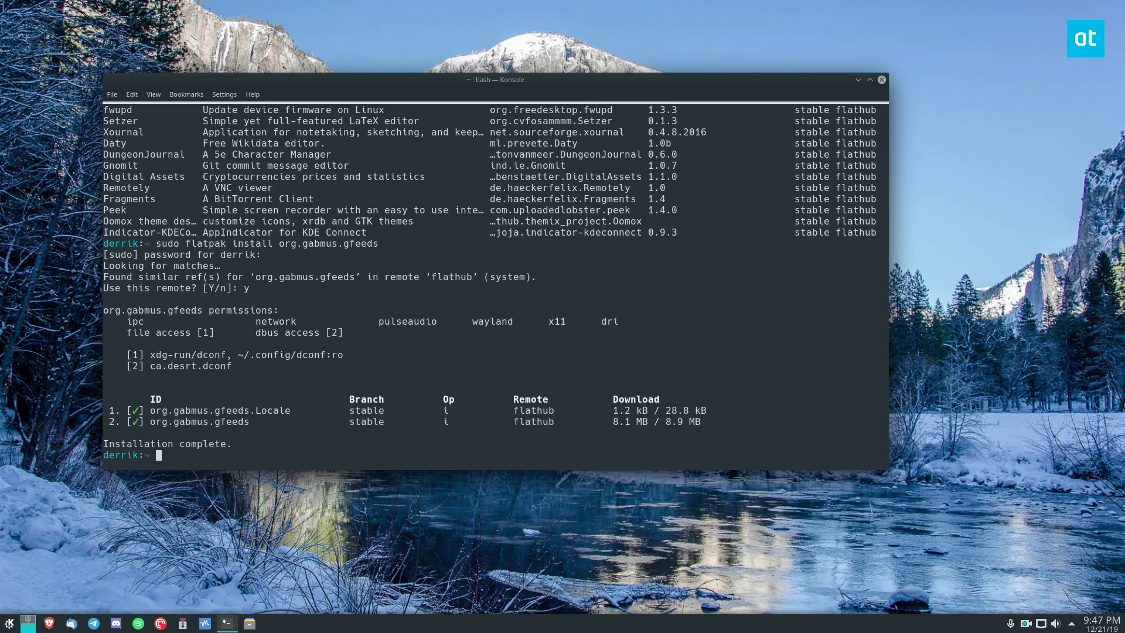
Minimize the terminal, launch Feeds and move its window toward the middle of the desktop
left_click(858, 80)
key("super")
type("feeds")
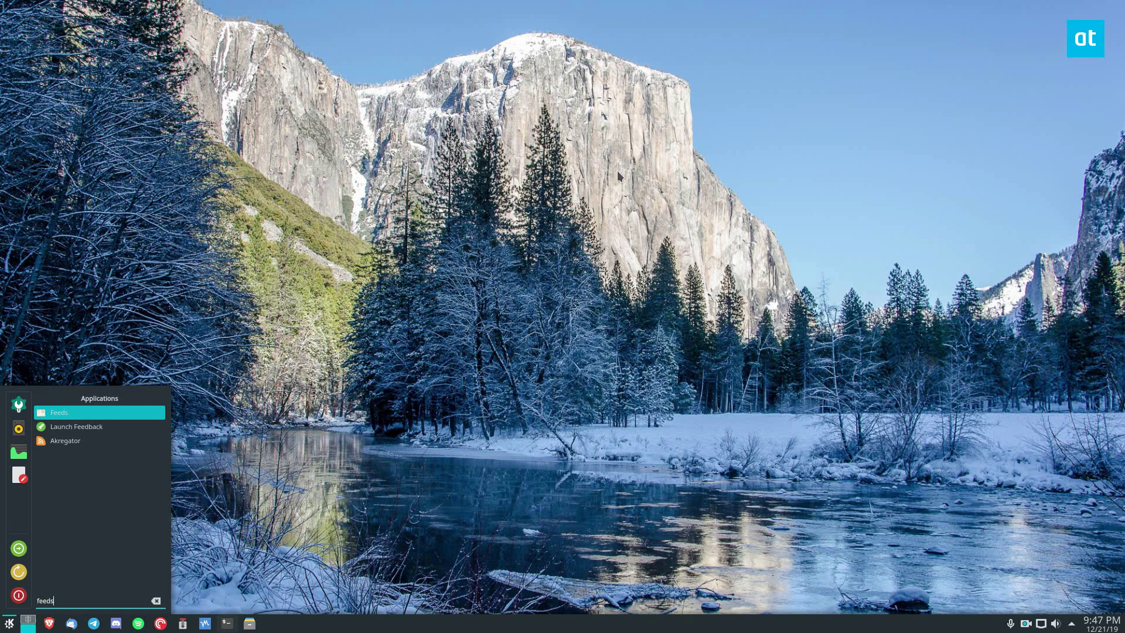
left_click(68, 418)
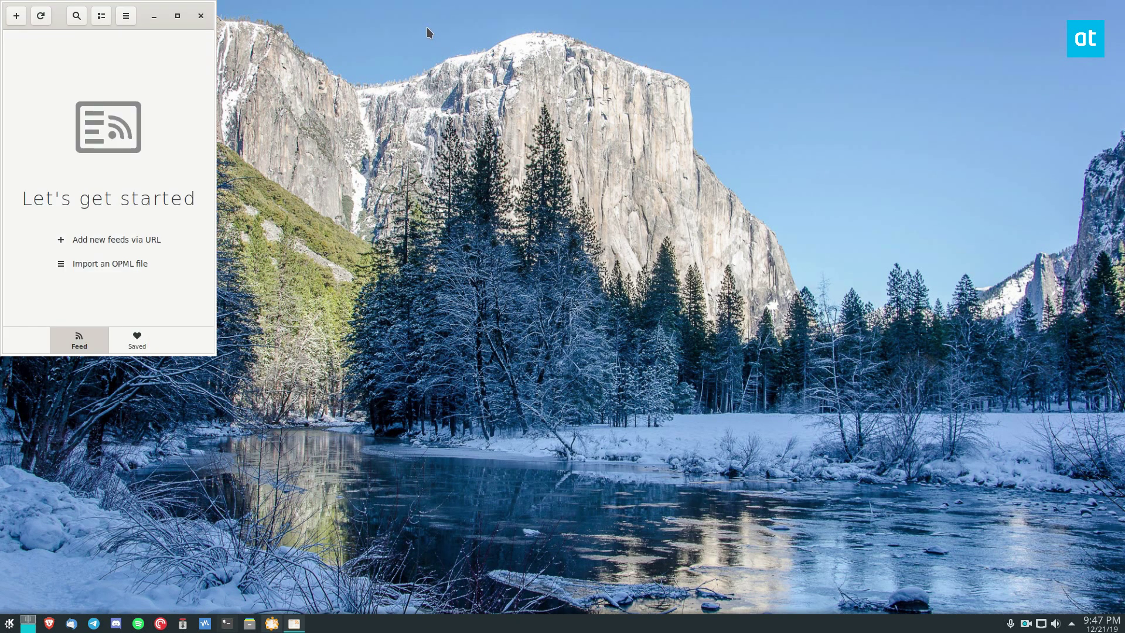
left_click_drag(195, 16, 603, 96)
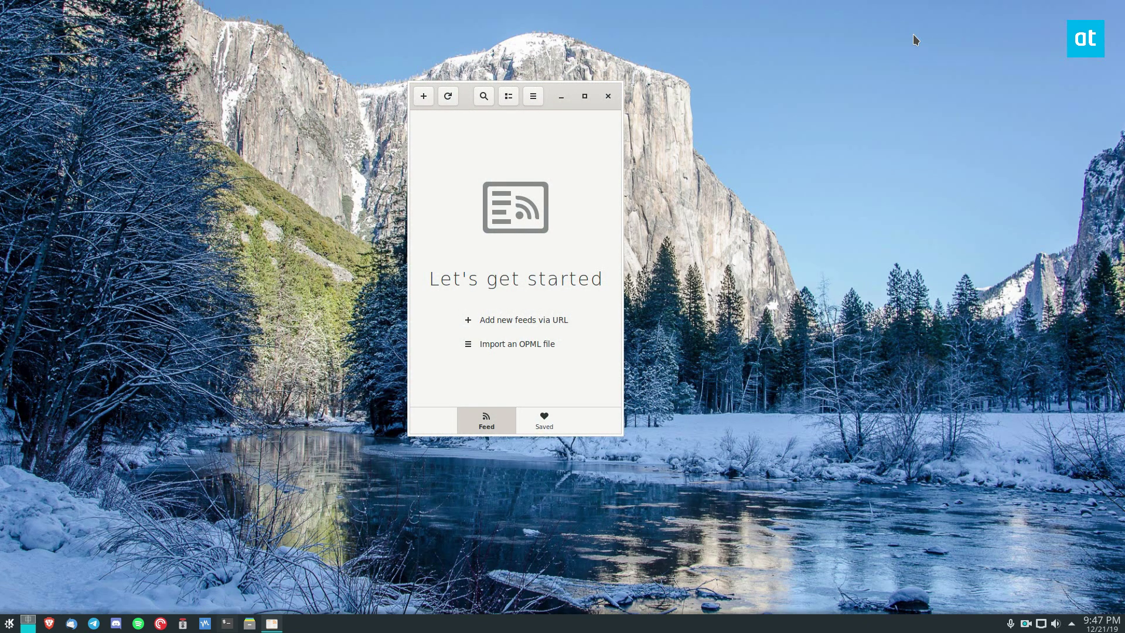
left_click(249, 623)
left_click_drag(937, 5, 936, 97)
left_click(1118, 100)
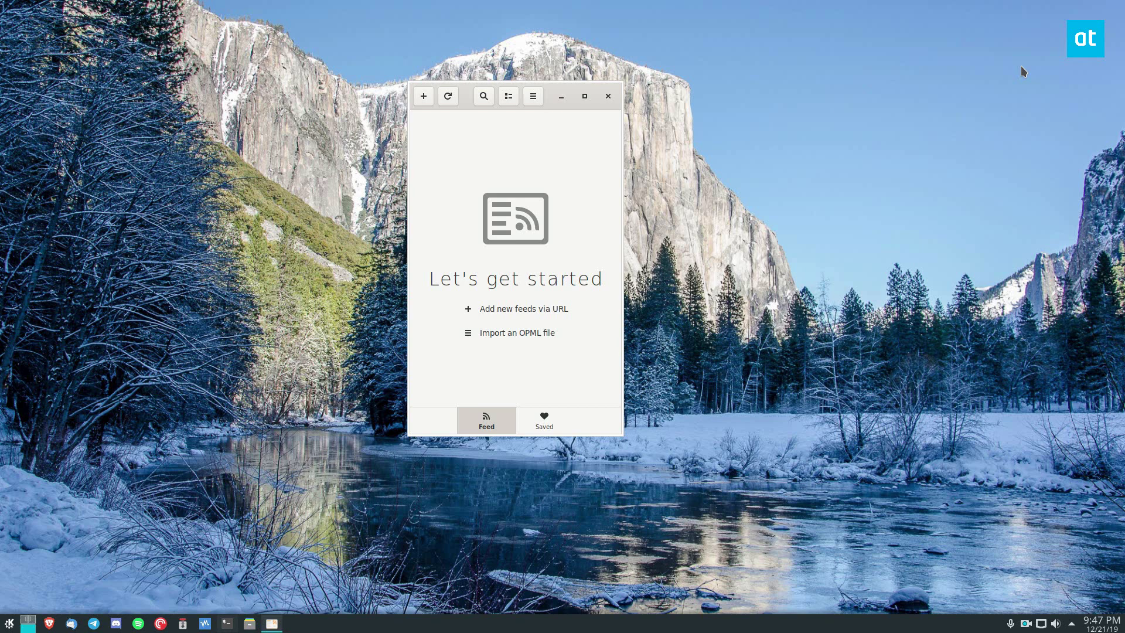
Switch to the Brave browser and load addictivetips.com/feed
right_click(49, 623)
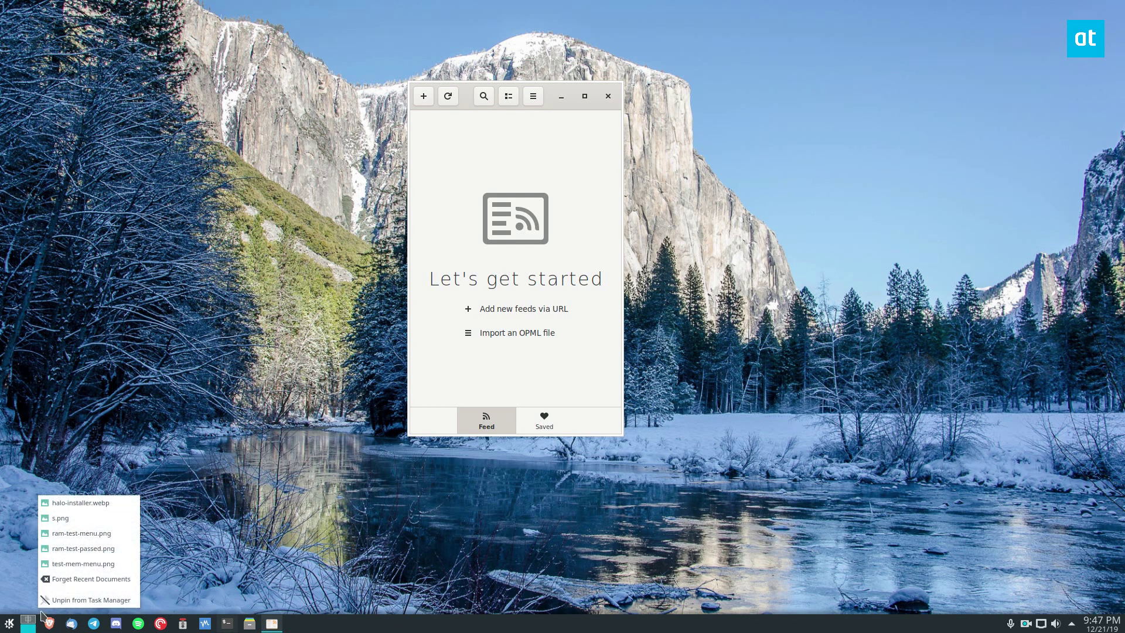
left_click(51, 623)
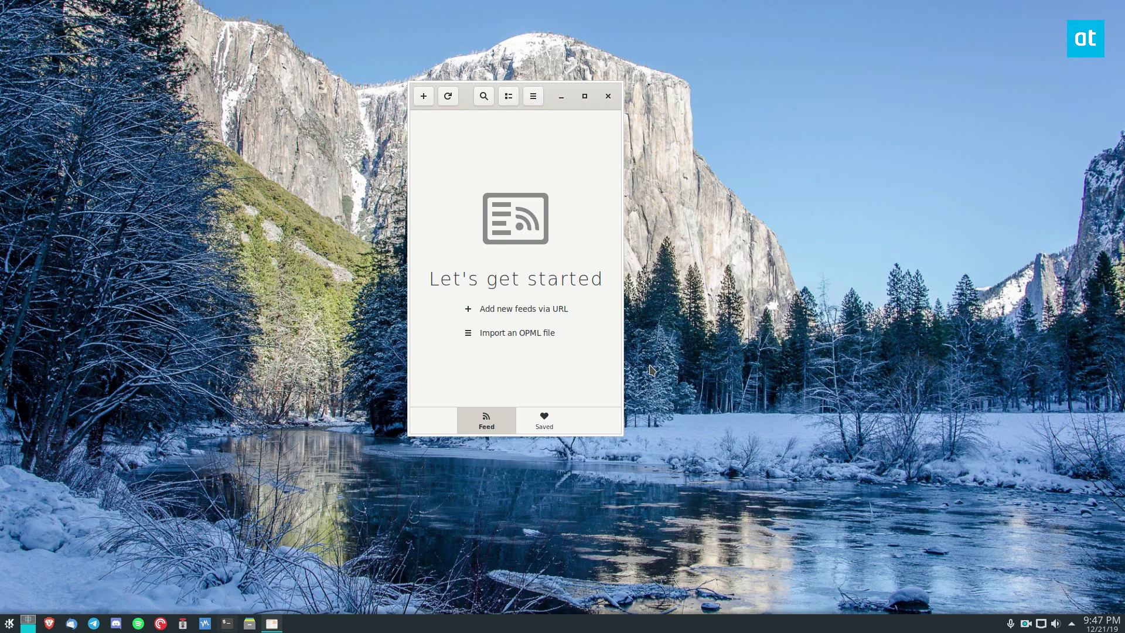
type("aa")
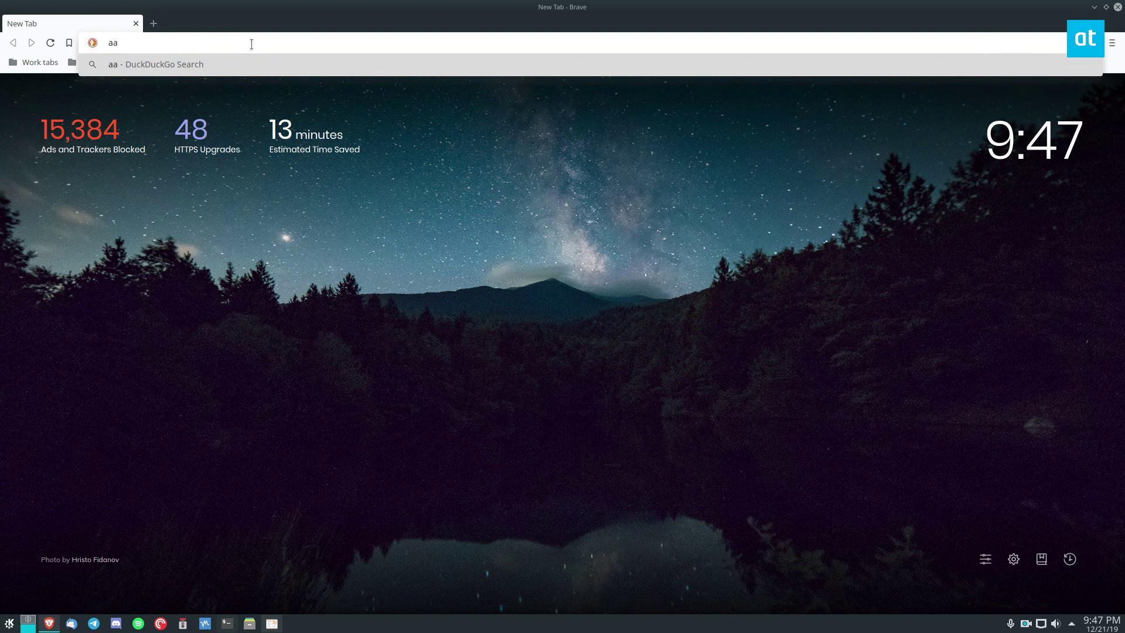
key("BackSpace")
type("ddictivetips.com")
type("/fe")
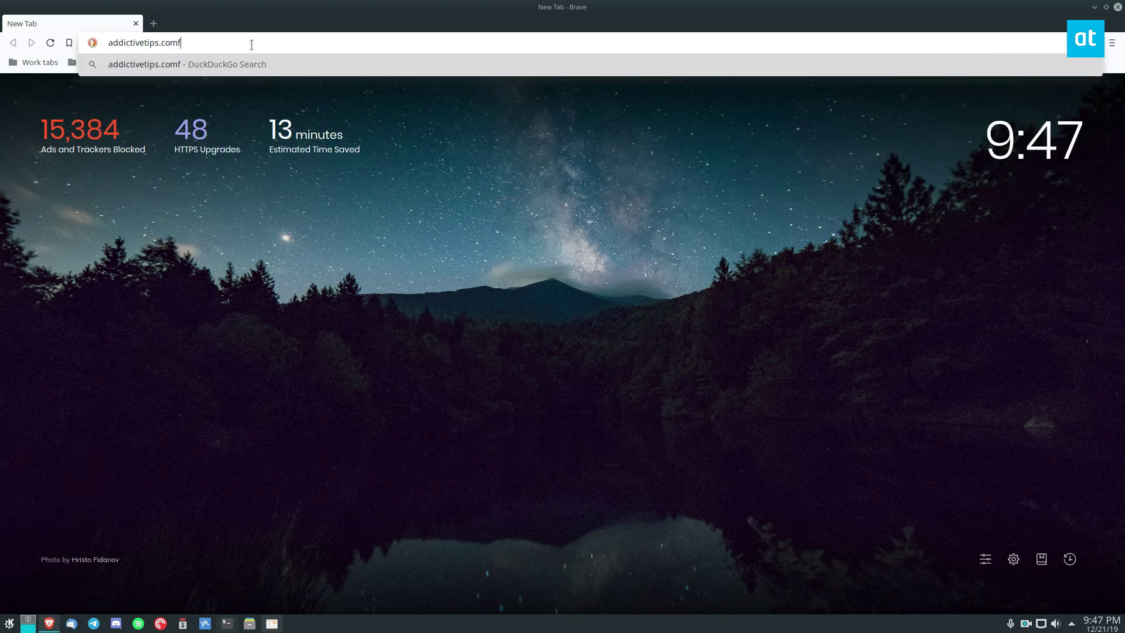
type("ed")
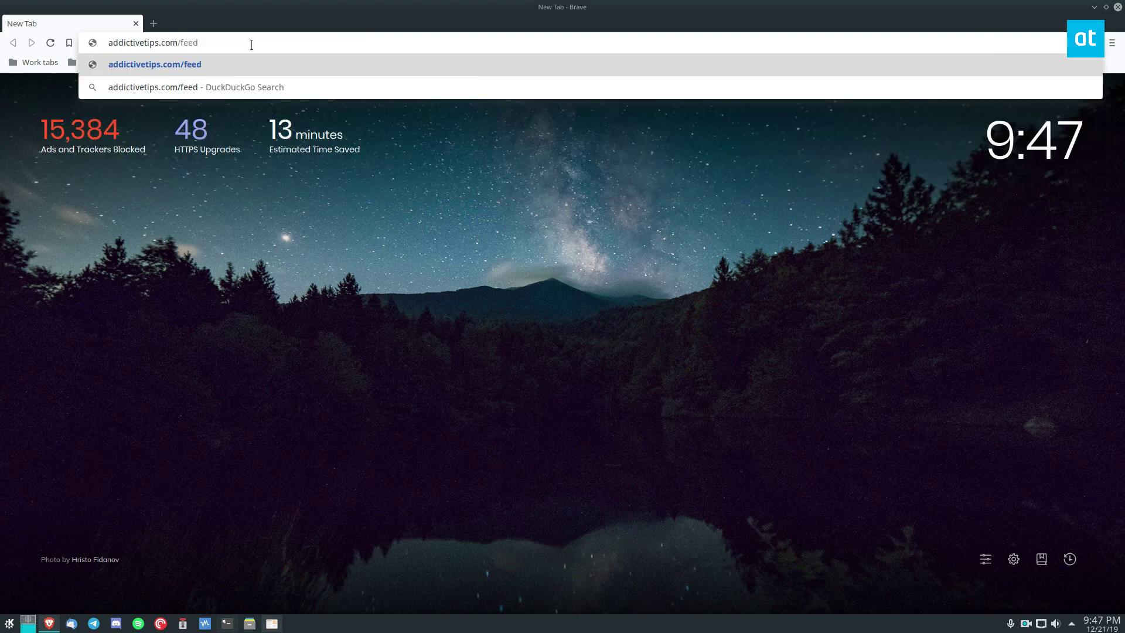
key("Return")
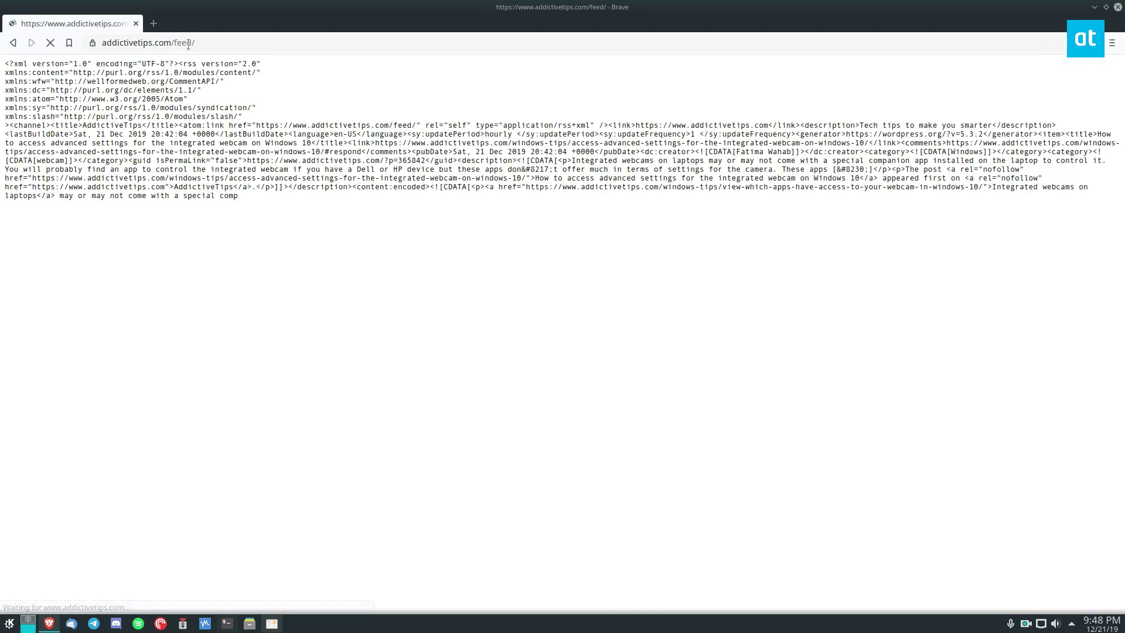
Copy the AddictiveTips feed address from the browser and add it as a new feed in Feeds
left_click(188, 44)
key("ctrl+c")
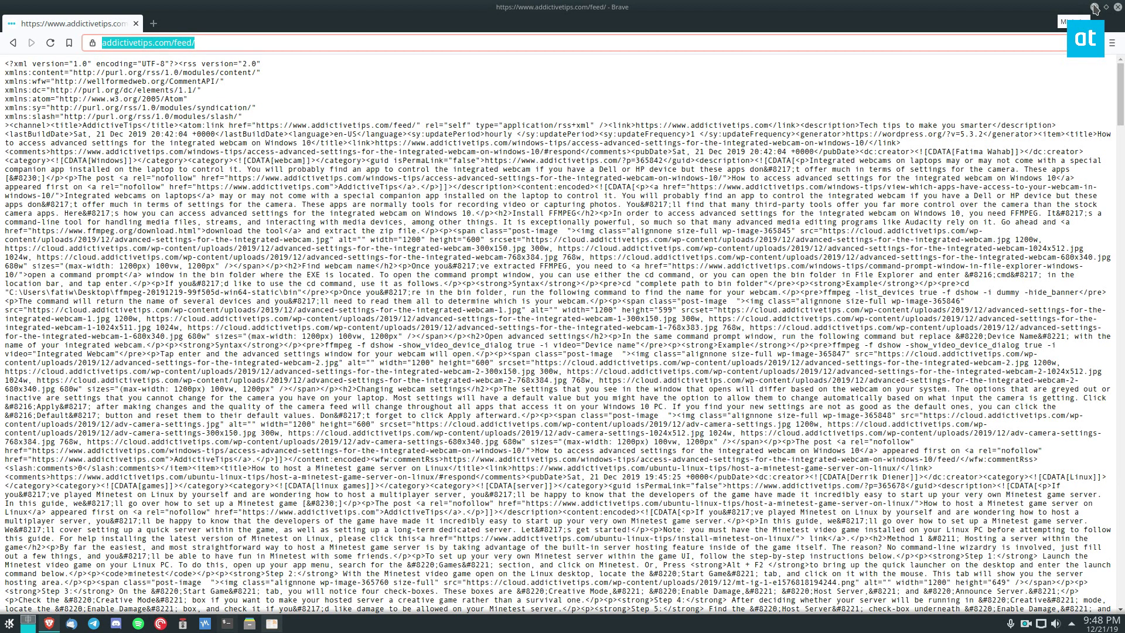
left_click(1094, 7)
left_click(429, 101)
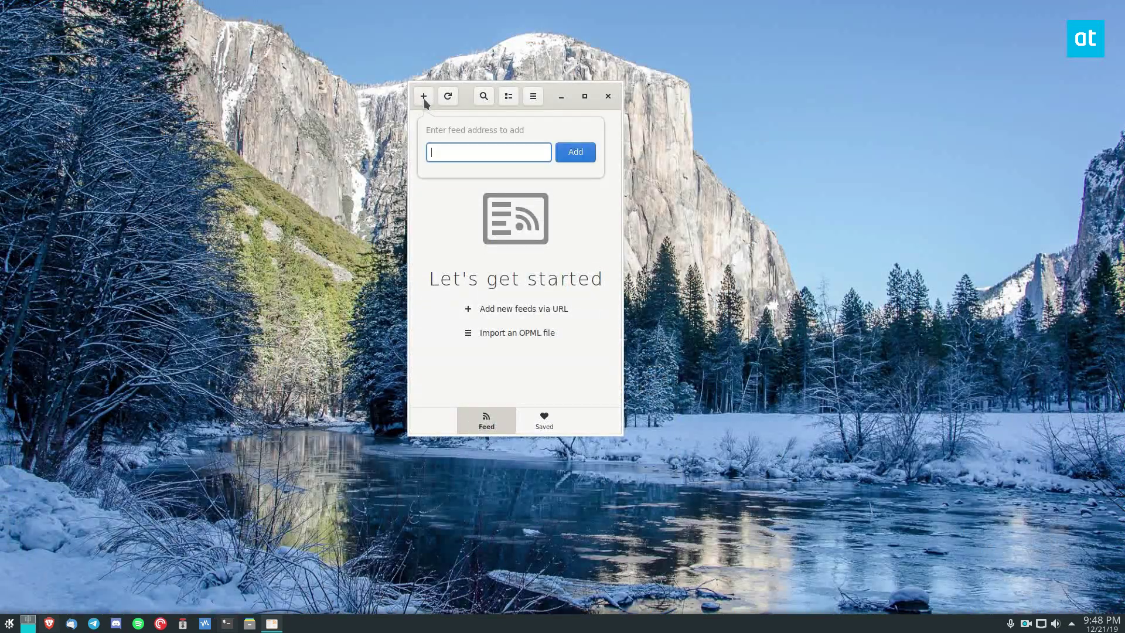
right_click(492, 154)
left_click(515, 193)
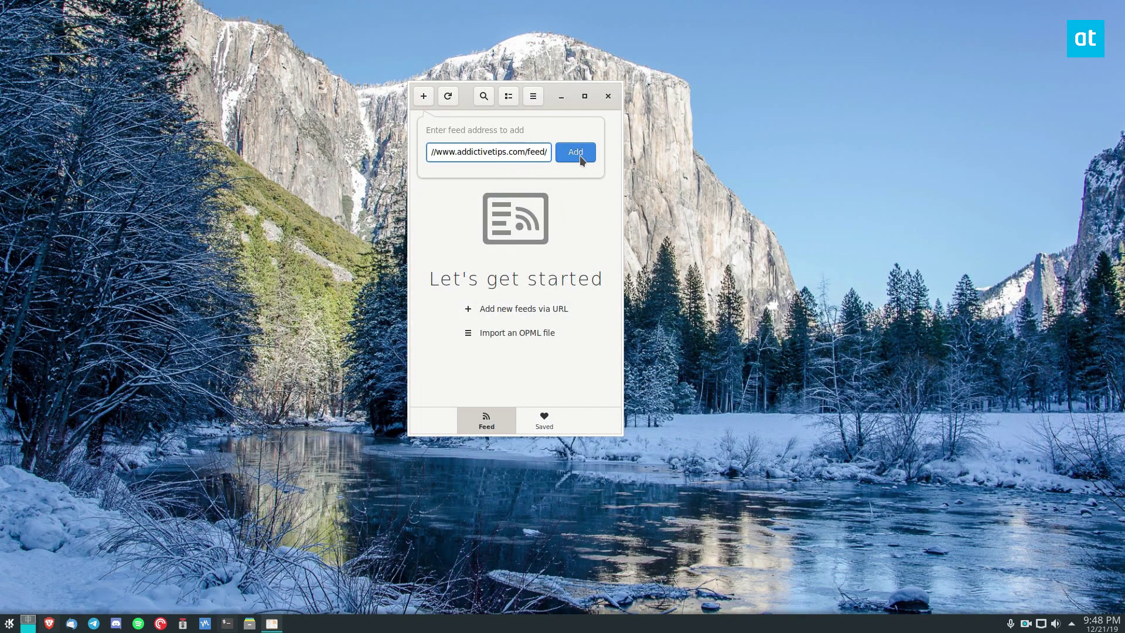
left_click(576, 153)
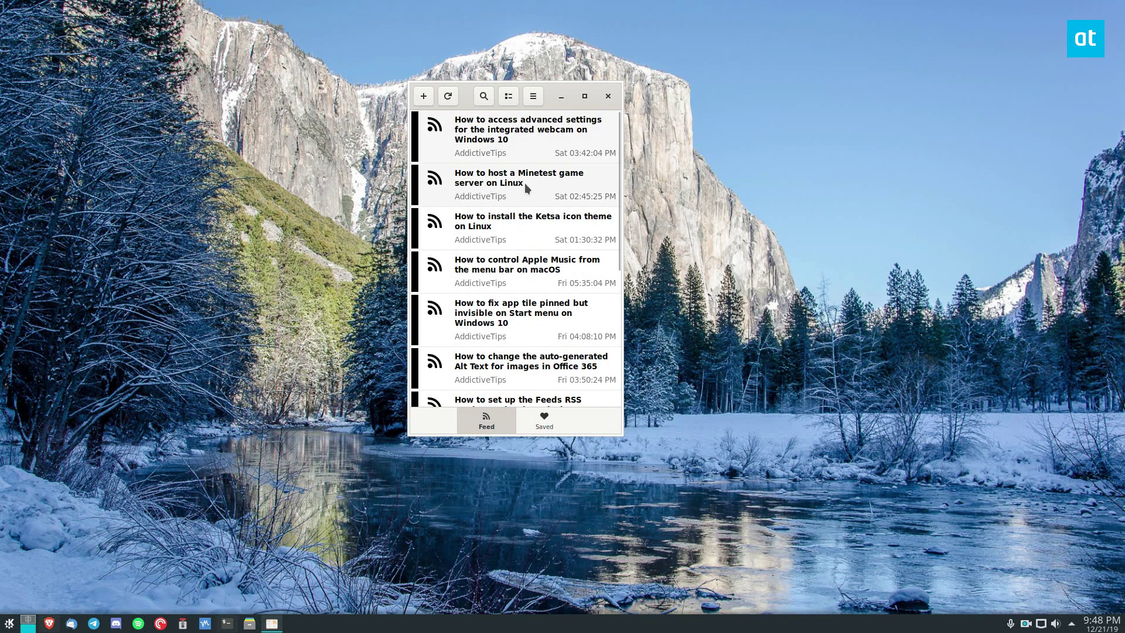
Maximize the Feeds window and open the article "How to host a Minetest game server on Linux"
scroll(531, 236, "down", 3)
scroll(530, 236, "down", 3)
scroll(556, 175, "up", 6)
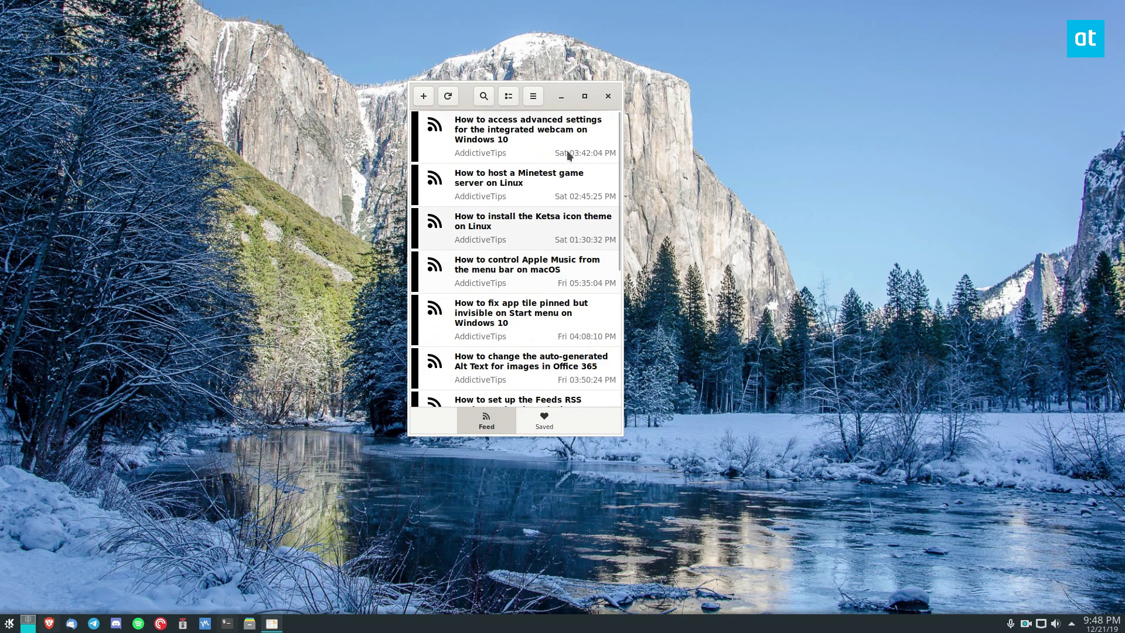
left_click(585, 96)
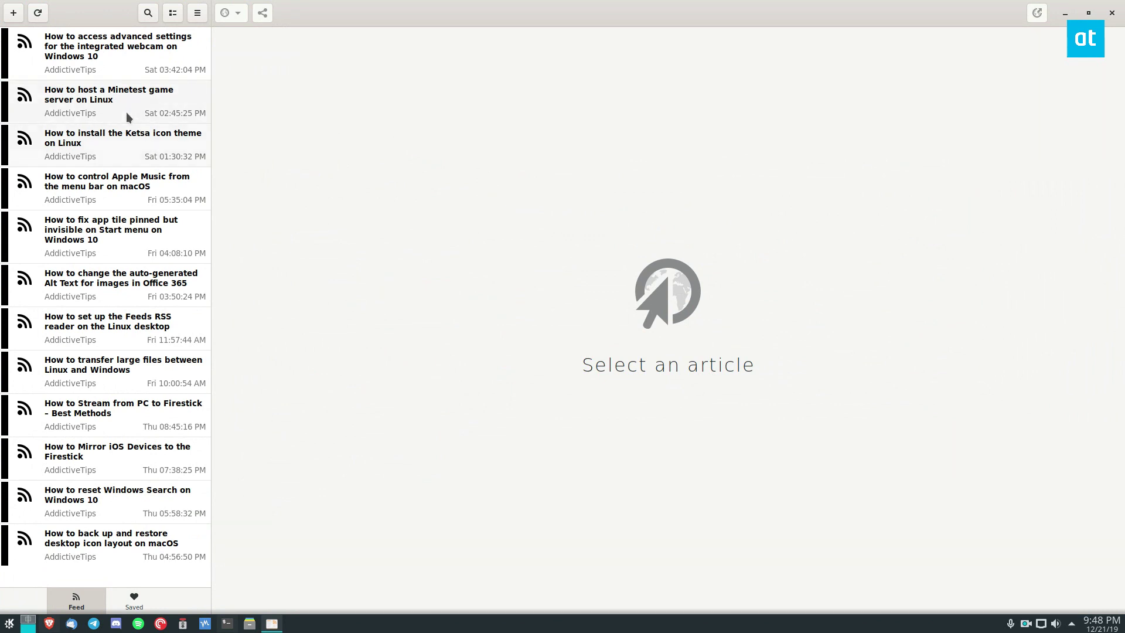
left_click(100, 101)
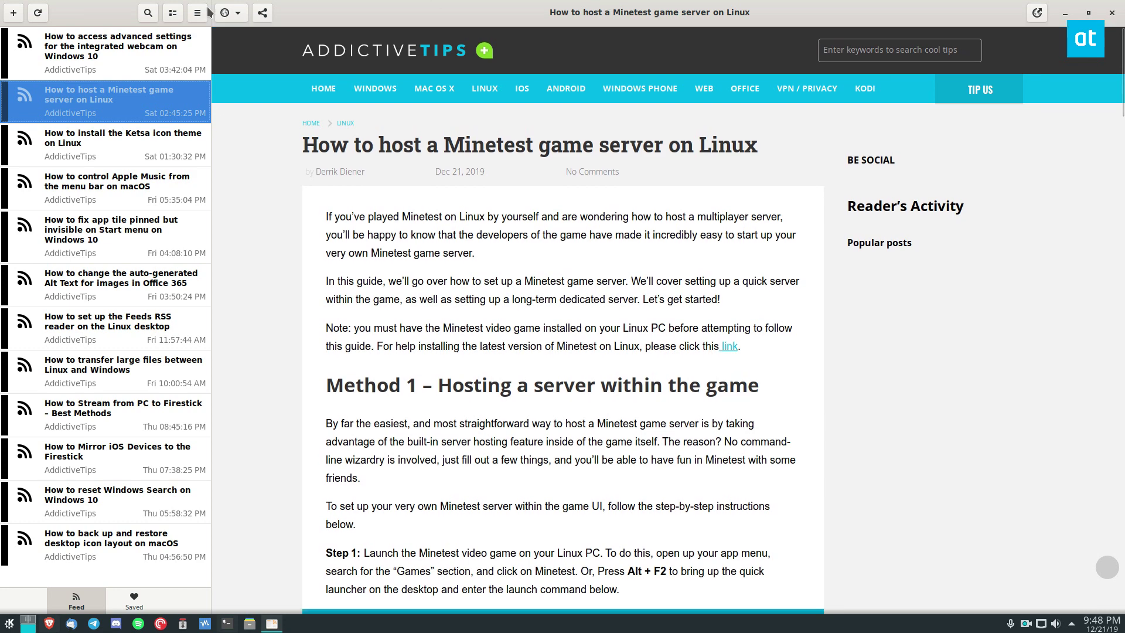
Set the article's view mode to Reader Mode and skim the Minetest article
left_click(230, 12)
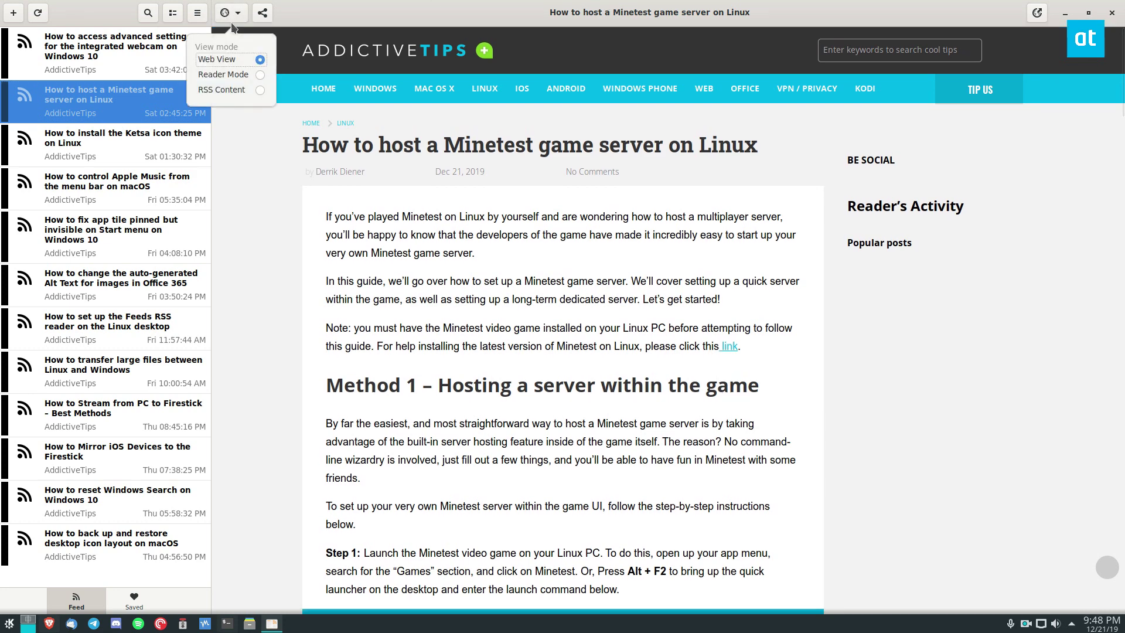
left_click(260, 75)
scroll(400, 230, "down", 5)
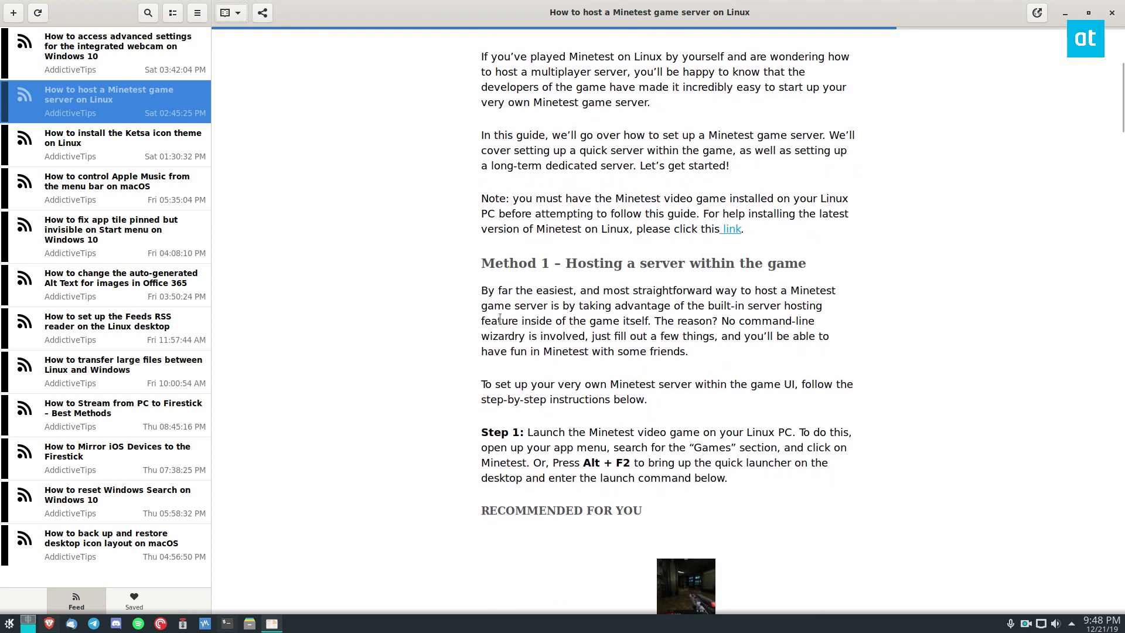
scroll(452, 237, "up", 2)
scroll(501, 331, "down", 5)
scroll(501, 331, "up", 4)
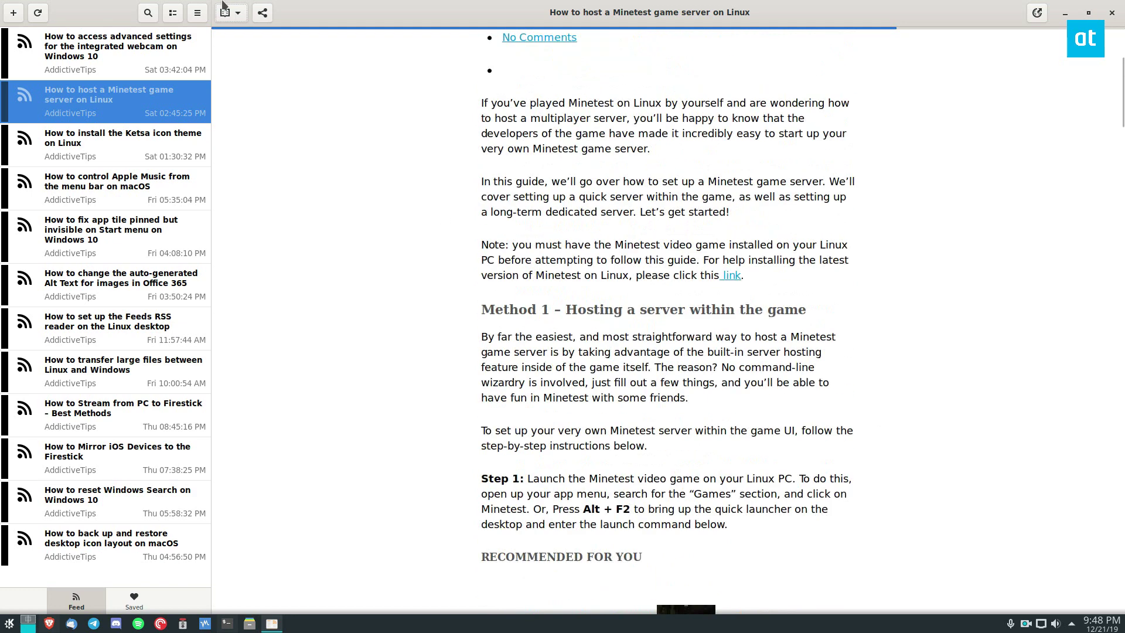
Set the article's view mode to RSS Content and read through the Minetest article
left_click(237, 13)
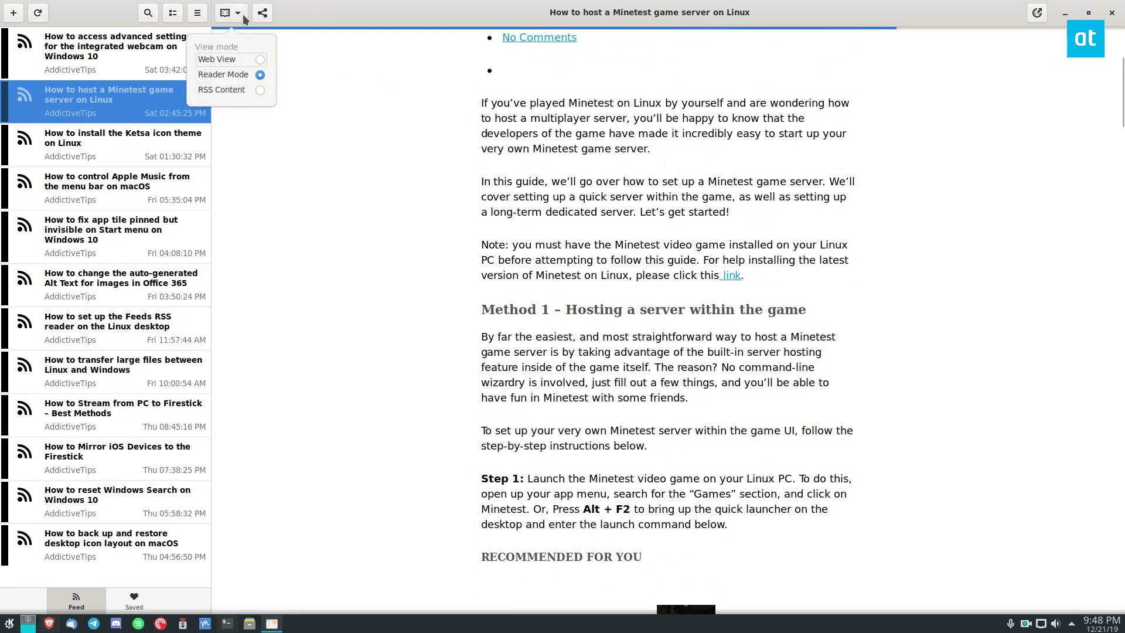
left_click(253, 89)
left_click(253, 89)
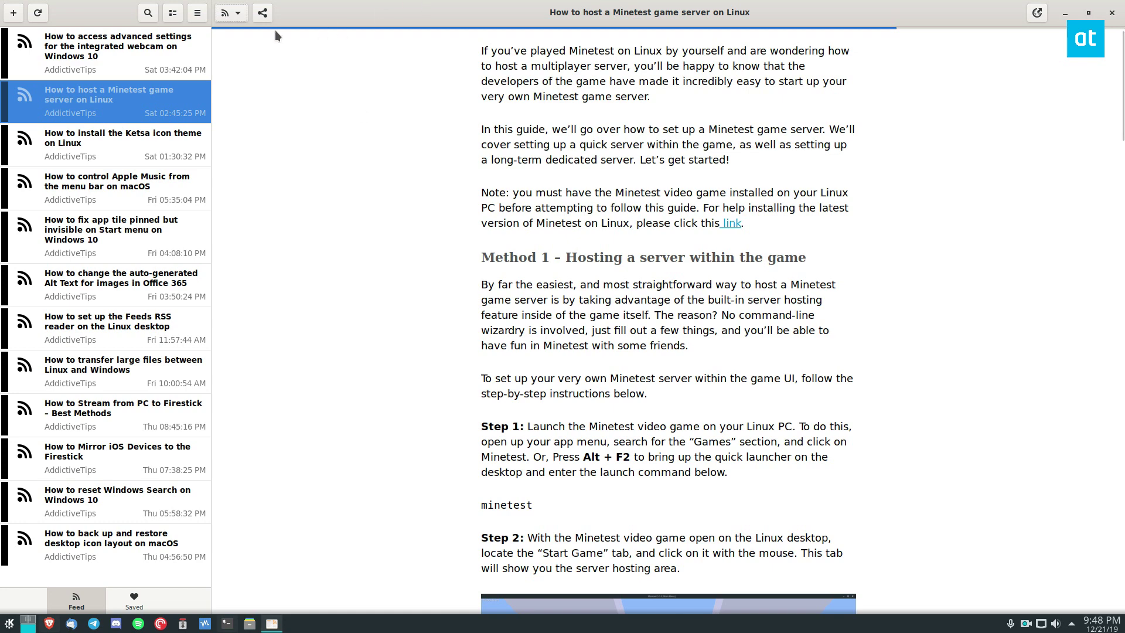
scroll(496, 307, "down", 5)
scroll(497, 308, "down", 20)
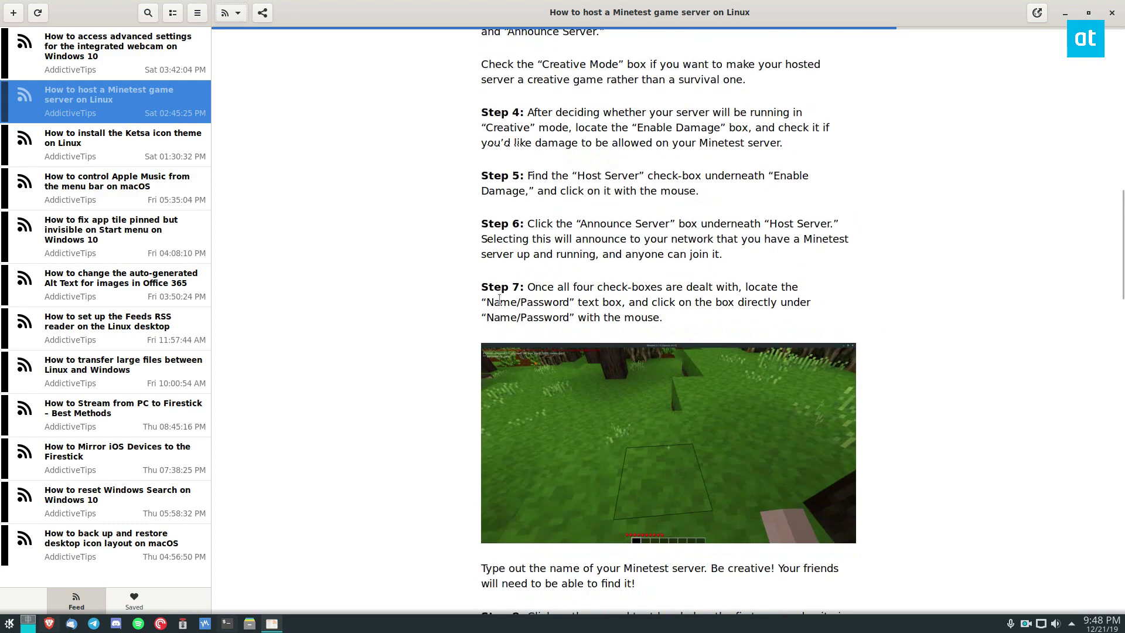
scroll(491, 287, "down", 13)
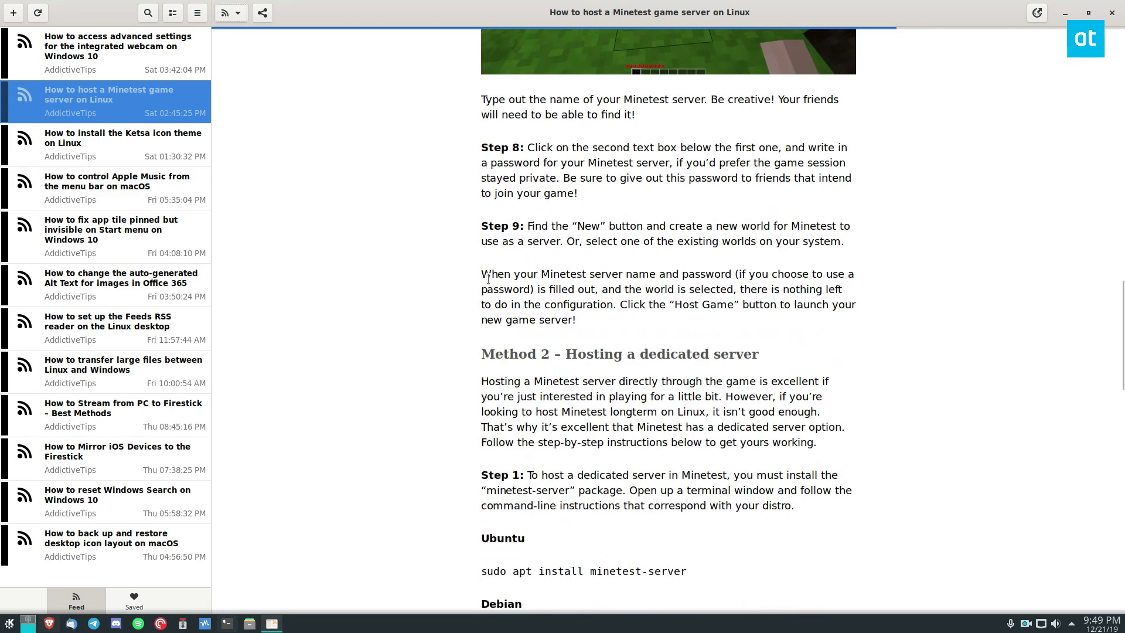
scroll(491, 278, "down", 9)
View the articles on installing the Ketsa icon theme and controlling Apple Music from the macOS menu bar
left_click(146, 149)
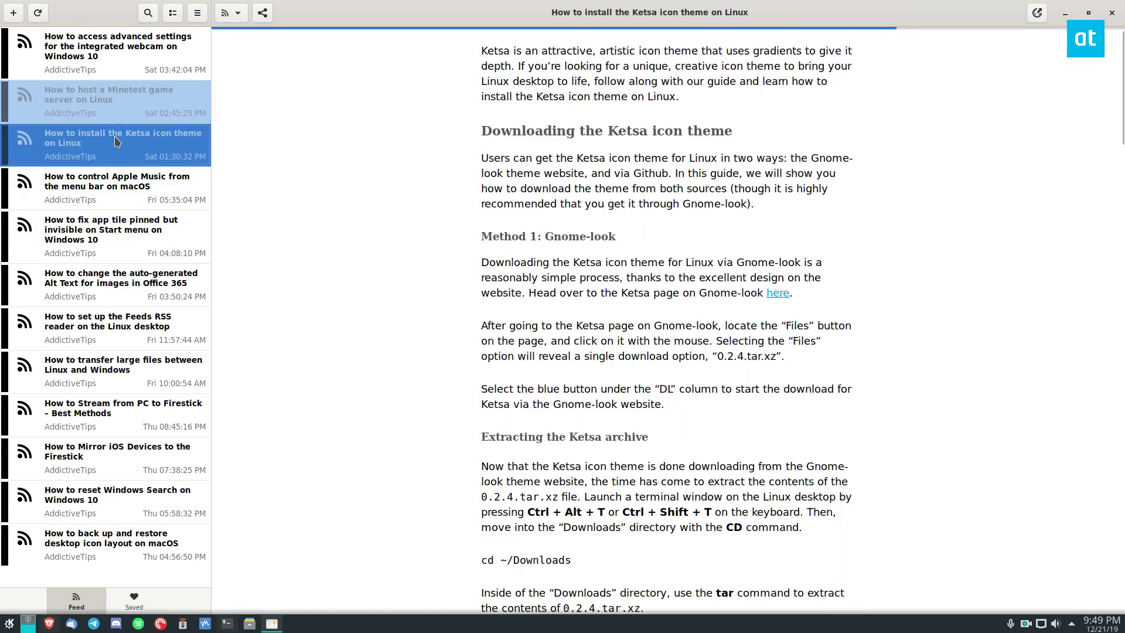
left_click(149, 177)
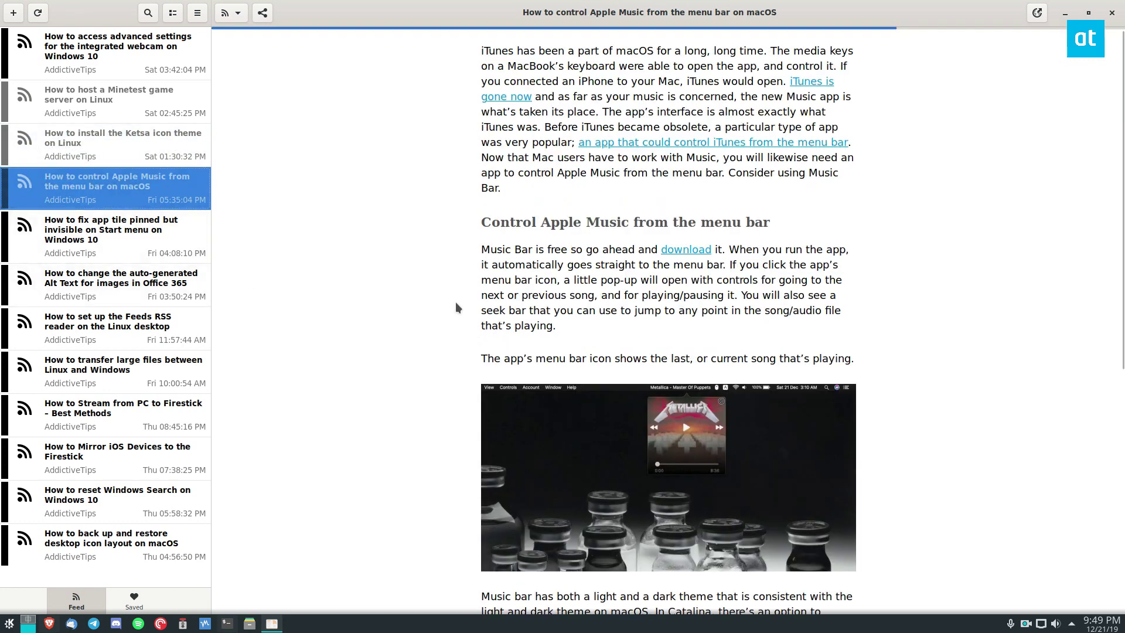
scroll(433, 296, "down", 2)
scroll(432, 298, "up", 2)
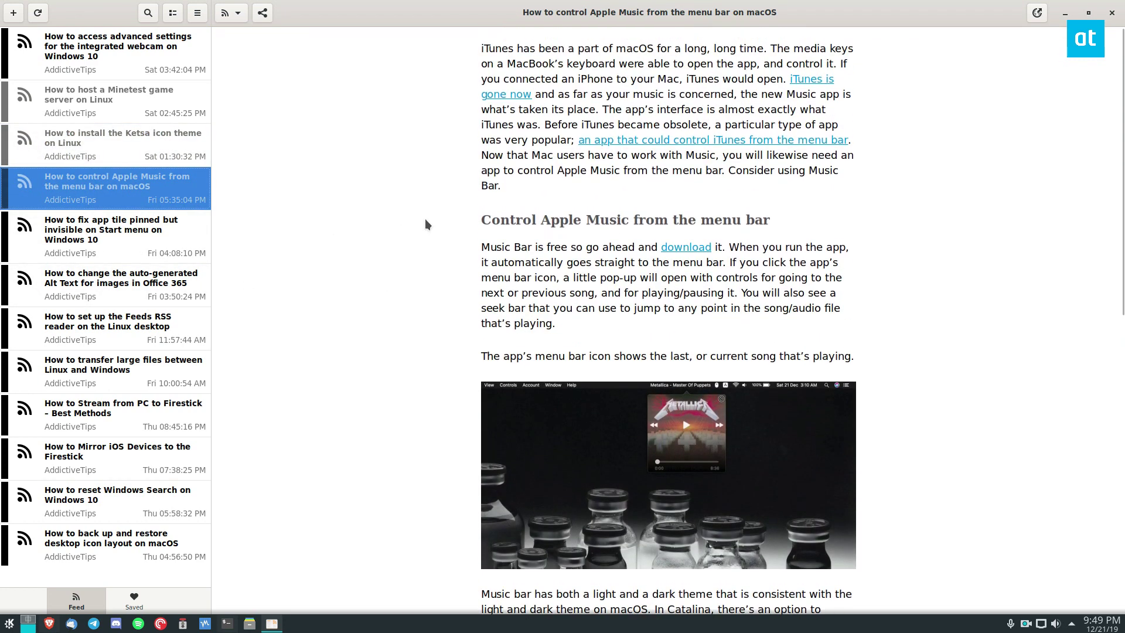